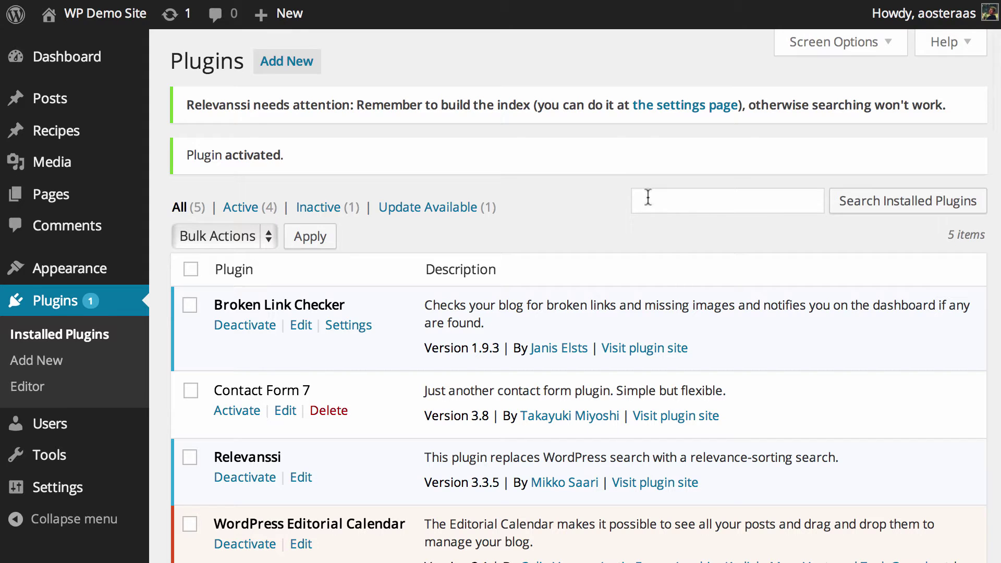
# Step: Open the Relevanssi settings page from the link in the attention notice
pyautogui.click(671, 111)
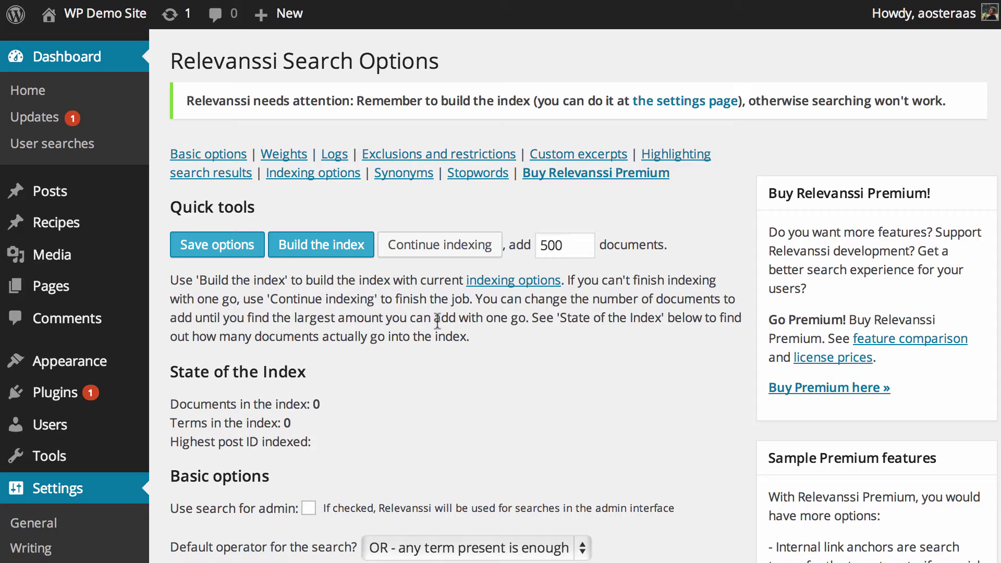
# Step: Build the index from Quick tools and check the resulting 2567 indexed terms
pyautogui.click(290, 249)
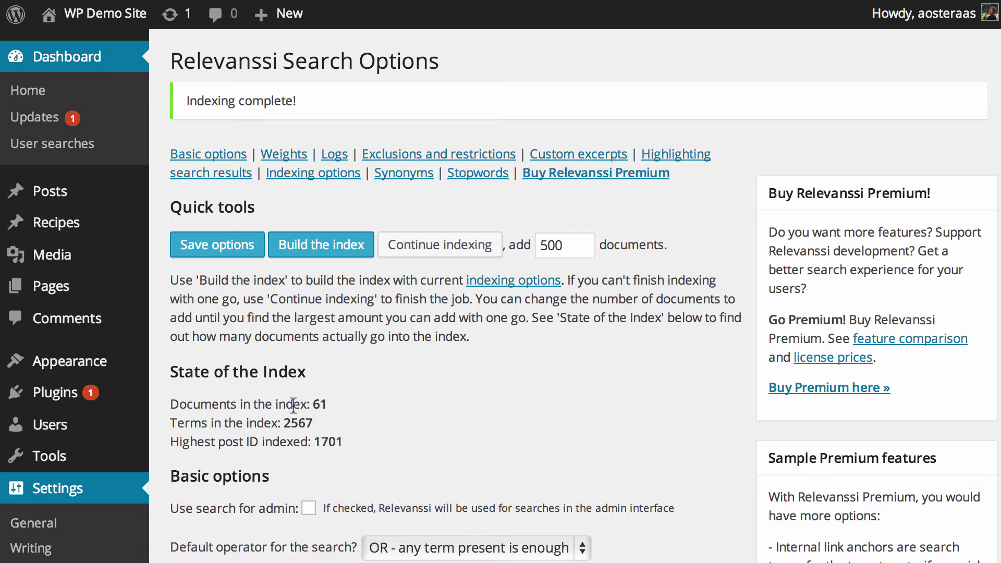
pyautogui.doubleClick(328, 419)
pyautogui.click(365, 427)
# Step: Tick 'Use search for admin' and keep 'OR - any term present is enough' as the default operator
pyautogui.scroll(-8, 391, 424)
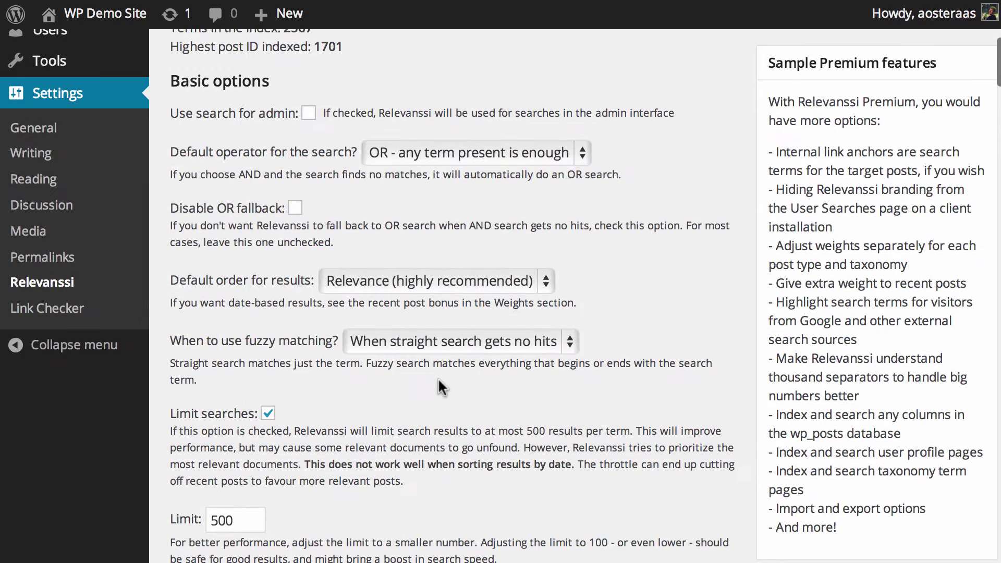
pyautogui.click(317, 124)
pyautogui.click(461, 155)
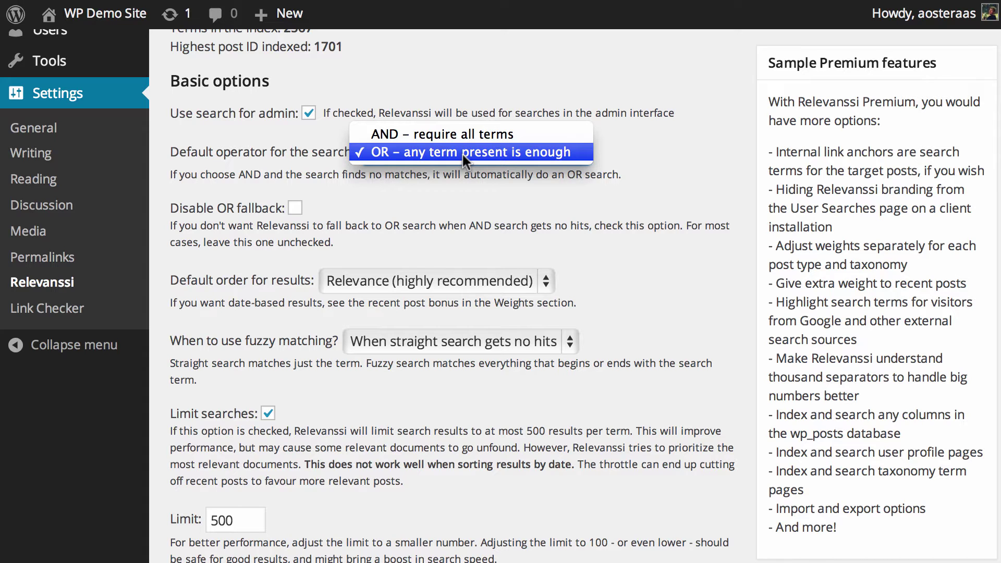
pyautogui.click(462, 154)
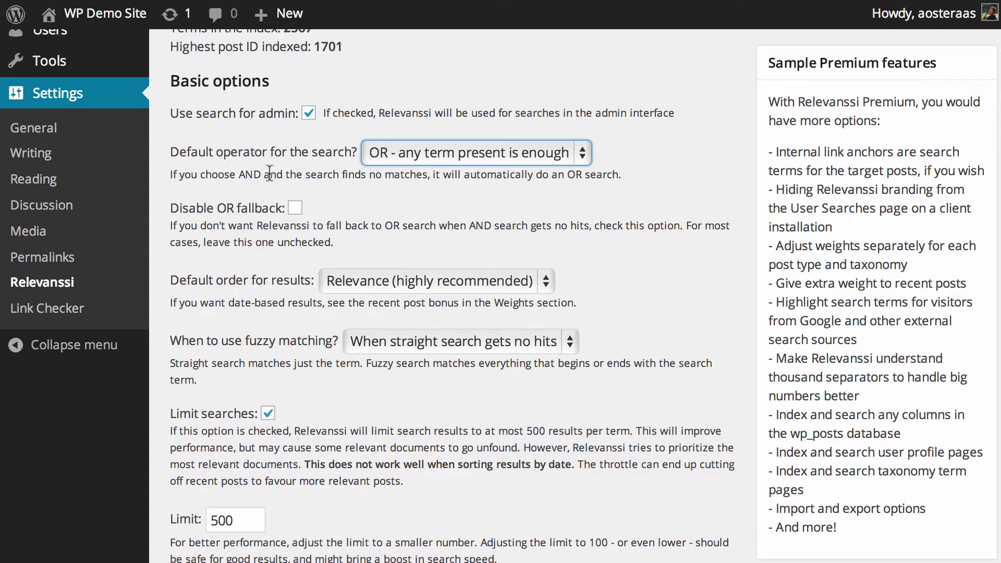
pyautogui.click(317, 217)
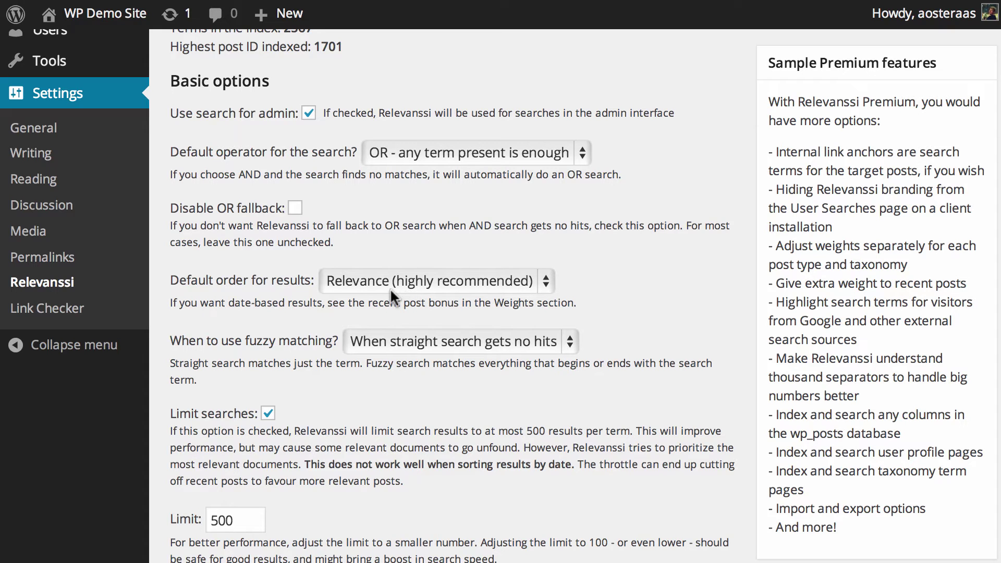
pyautogui.click(450, 283)
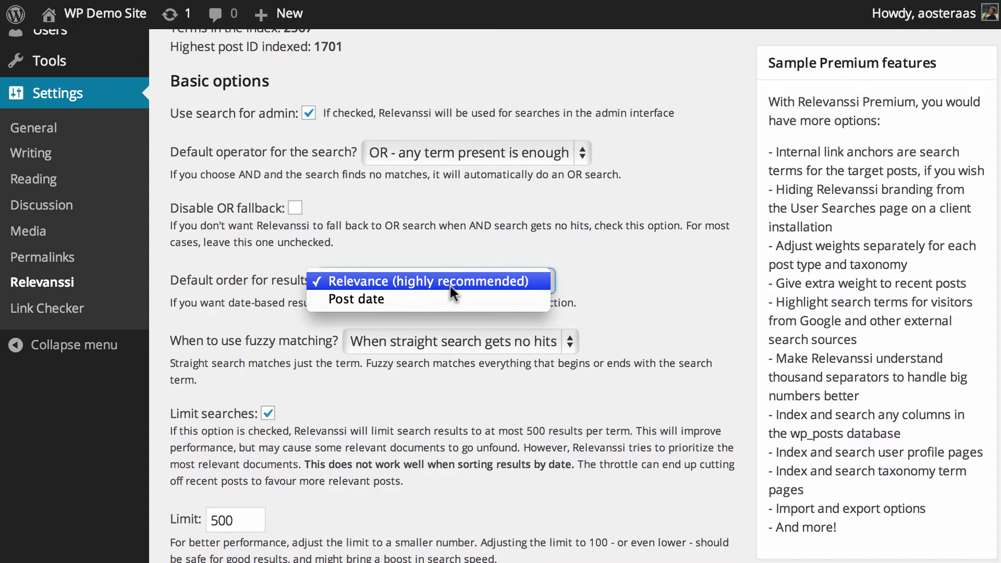
pyautogui.click(449, 283)
pyautogui.click(455, 280)
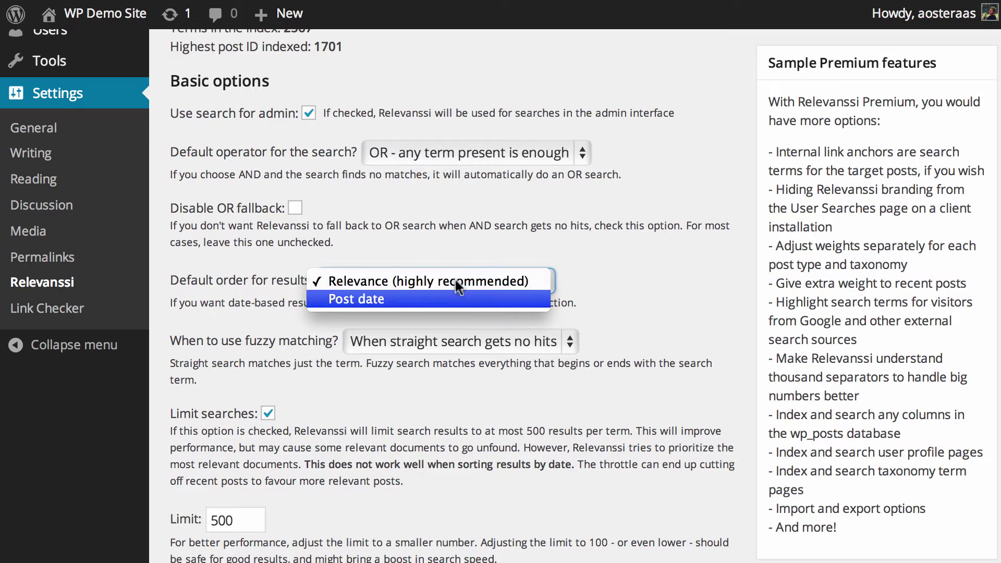
pyautogui.click(621, 292)
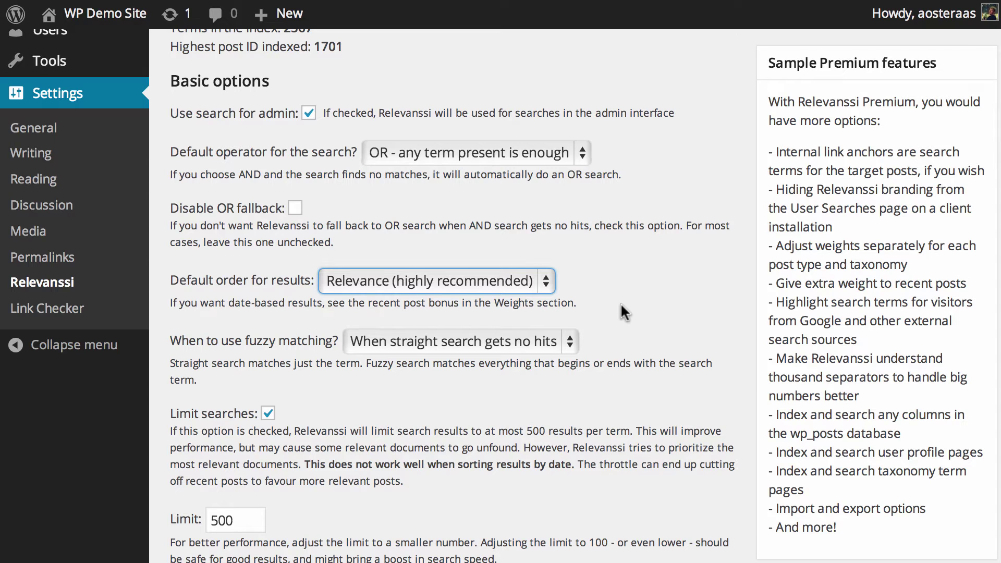
pyautogui.click(549, 342)
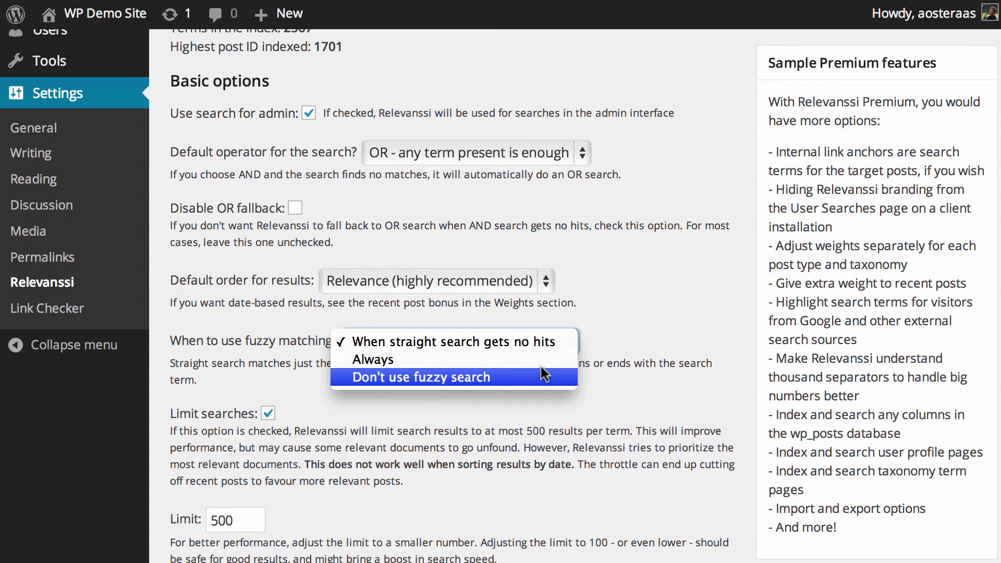
pyautogui.click(554, 412)
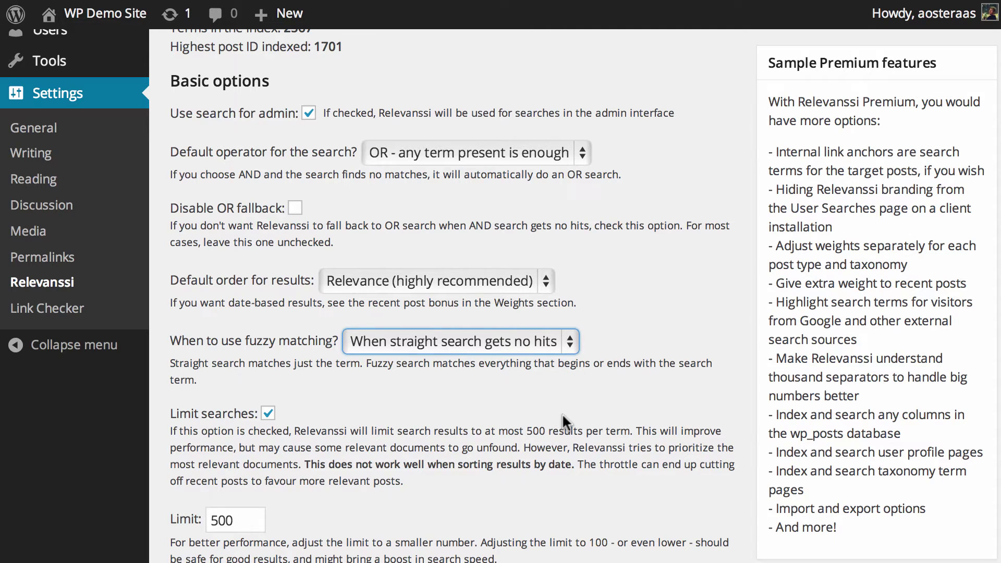
pyautogui.scroll(-4, 562, 412)
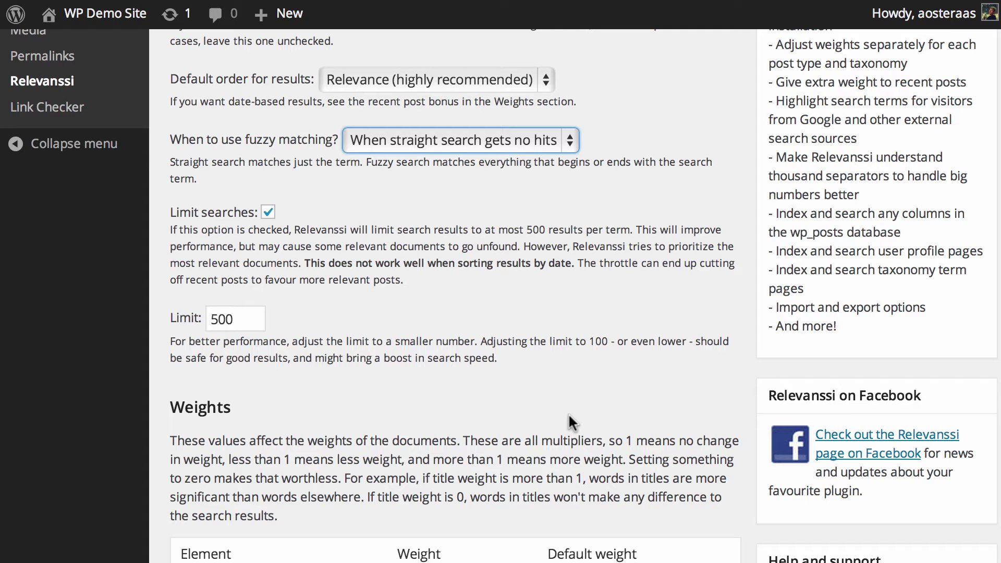
pyautogui.scroll(-5, 568, 401)
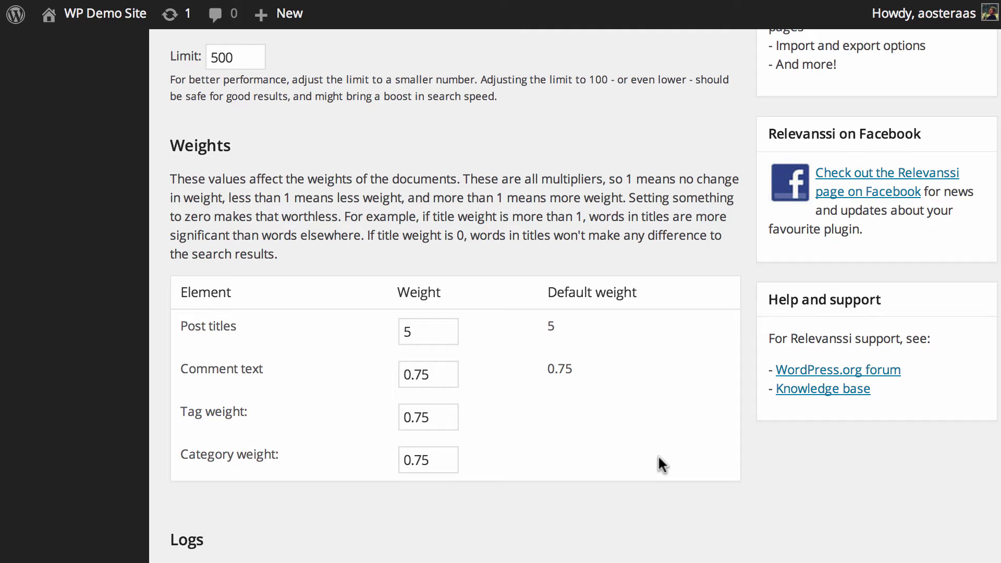
pyautogui.click(412, 332)
# Step: Tick 'Keep a log of user queries' and select the 'Don't log queries from these users' field
pyautogui.scroll(-7, 309, 414)
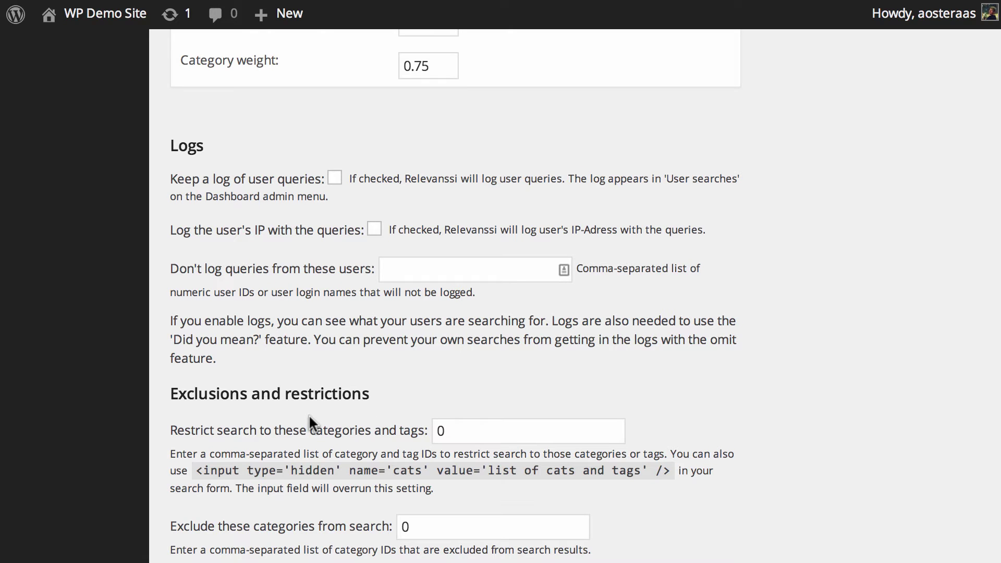
pyautogui.click(330, 181)
pyautogui.click(419, 274)
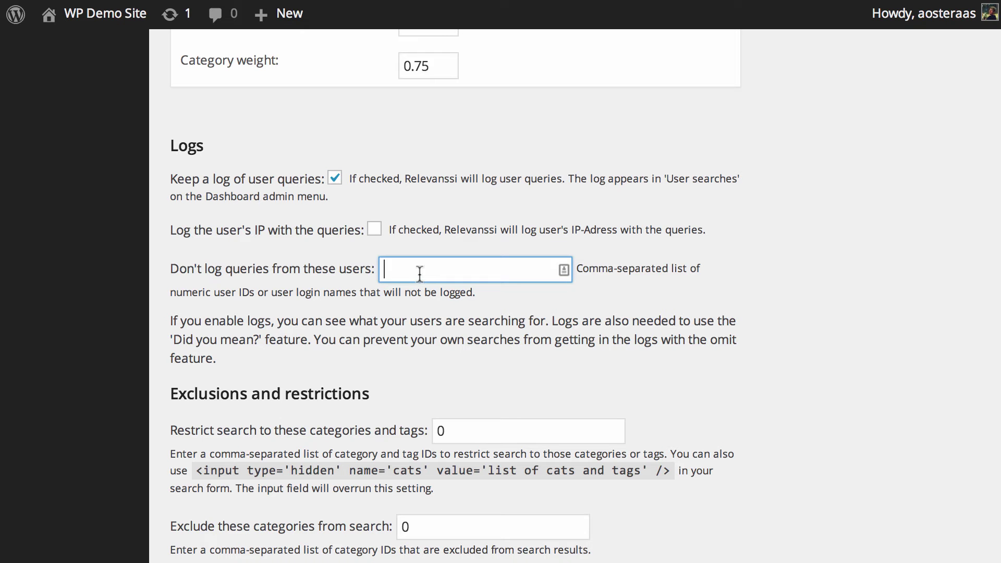
pyautogui.scroll(-5, 420, 272)
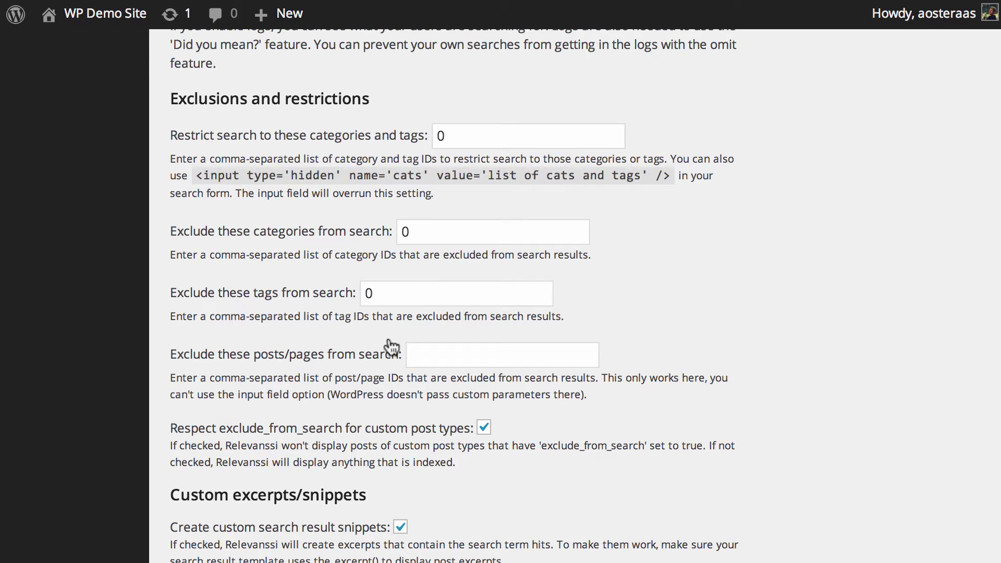
# Step: Review the note on unused excerpts and uncheck 'Create custom search result snippets'
pyautogui.scroll(-1, 242, 356)
pyautogui.scroll(-5, 241, 356)
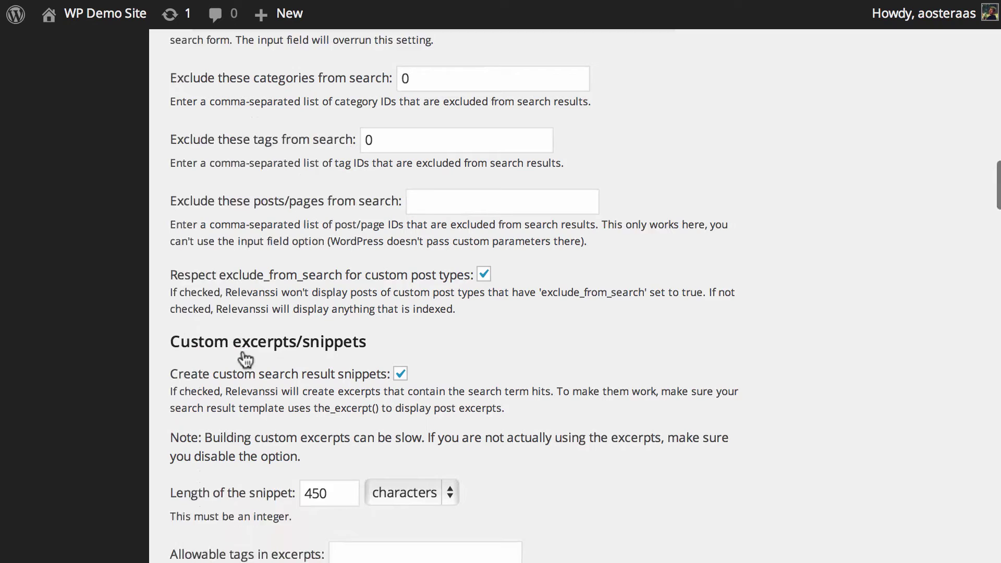
pyautogui.scroll(1, 467, 255)
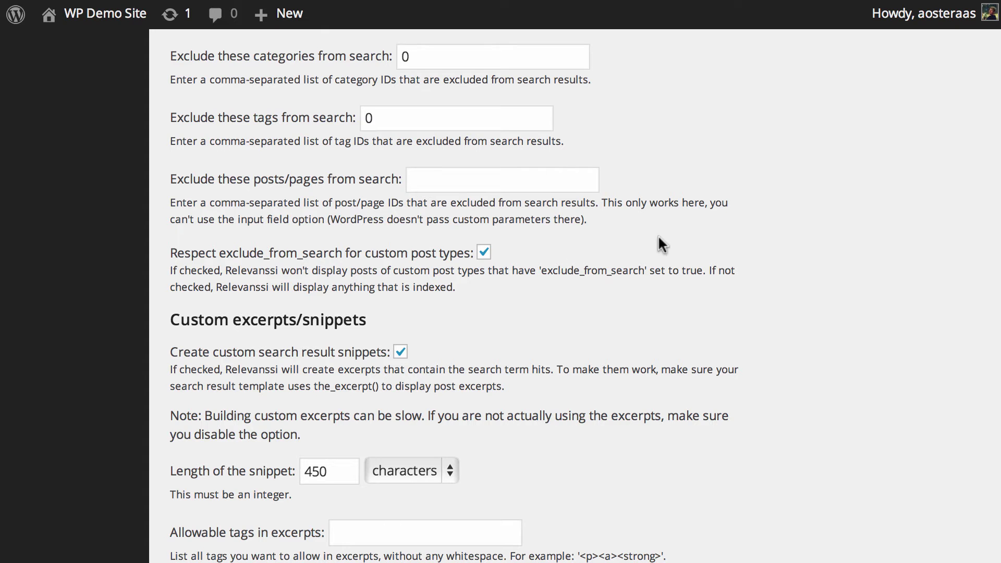
pyautogui.scroll(-5, 601, 352)
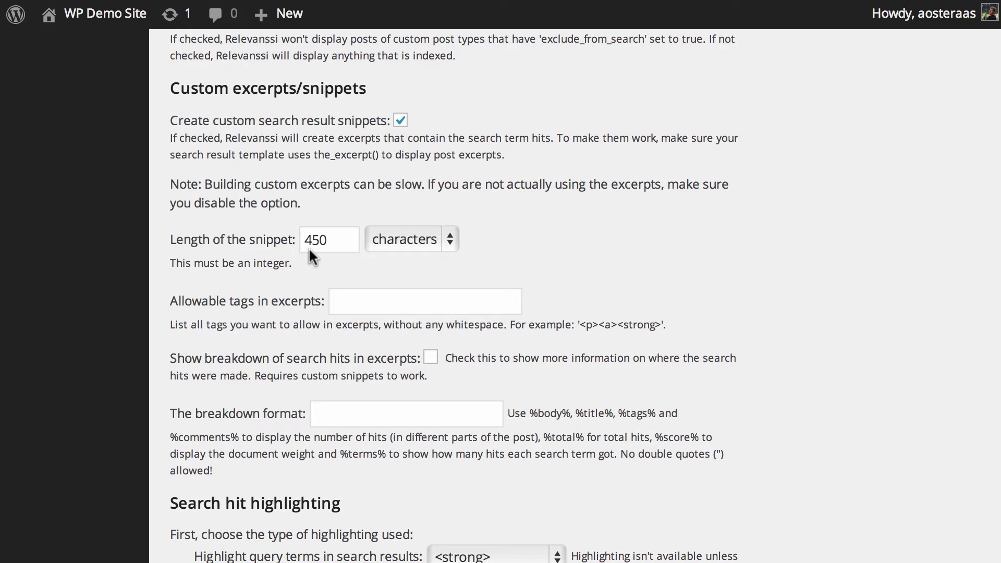
pyautogui.moveTo(587, 184); pyautogui.dragTo(701, 185)
pyautogui.click(575, 206)
pyautogui.click(400, 121)
# Step: Keep <strong> highlighting and enable highlighting of query terms in result titles and comments
pyautogui.scroll(-8, 680, 182)
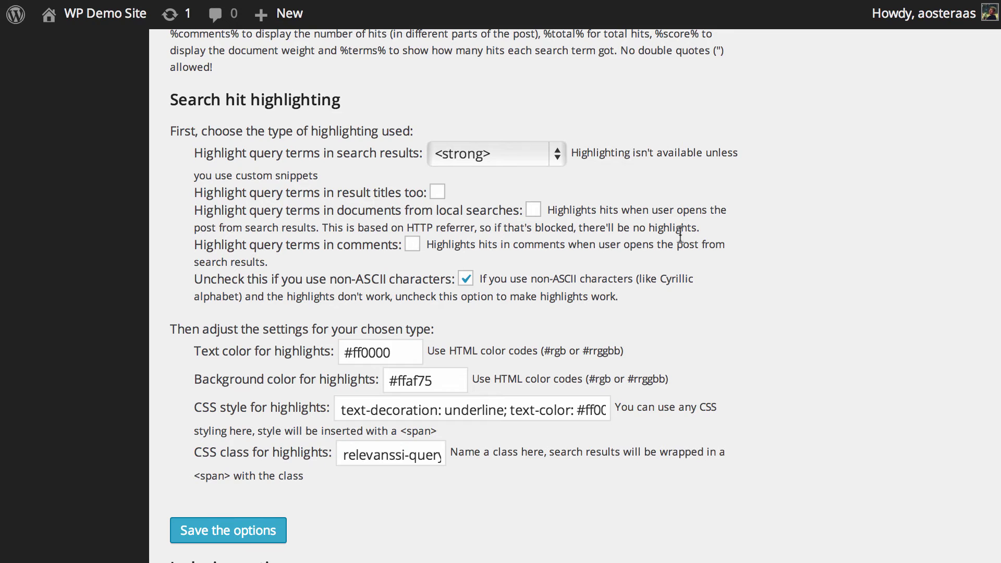
pyautogui.click(532, 154)
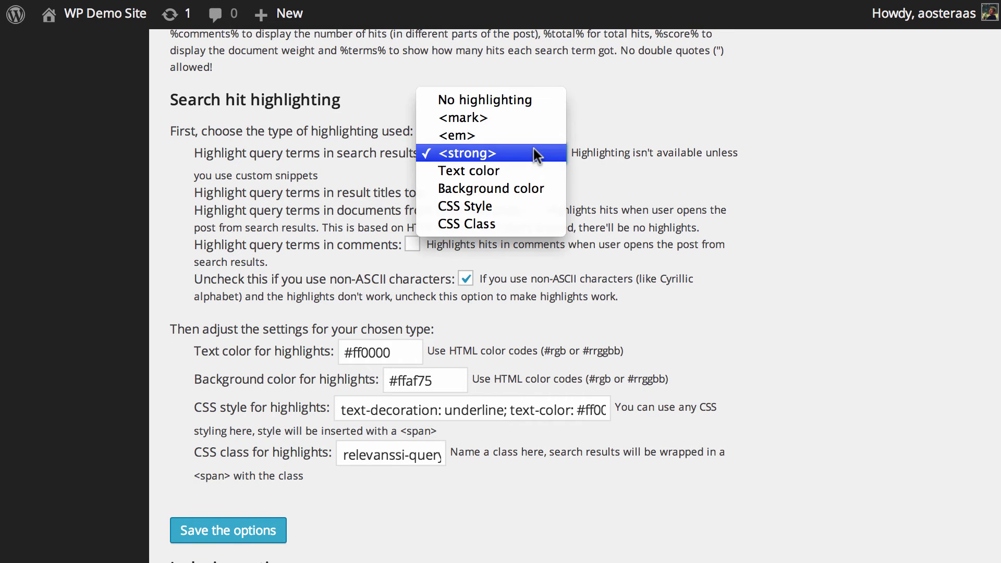
pyautogui.click(486, 158)
pyautogui.click(437, 192)
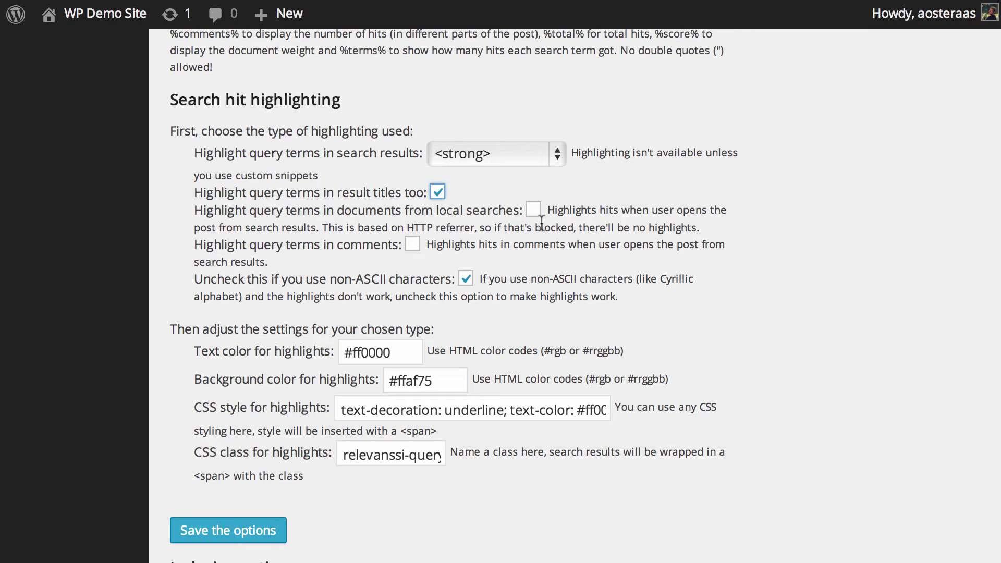
pyautogui.click(412, 244)
# Step: Tick Index for the category and recipe_category taxonomies in Indexing options
pyautogui.scroll(-10, 364, 412)
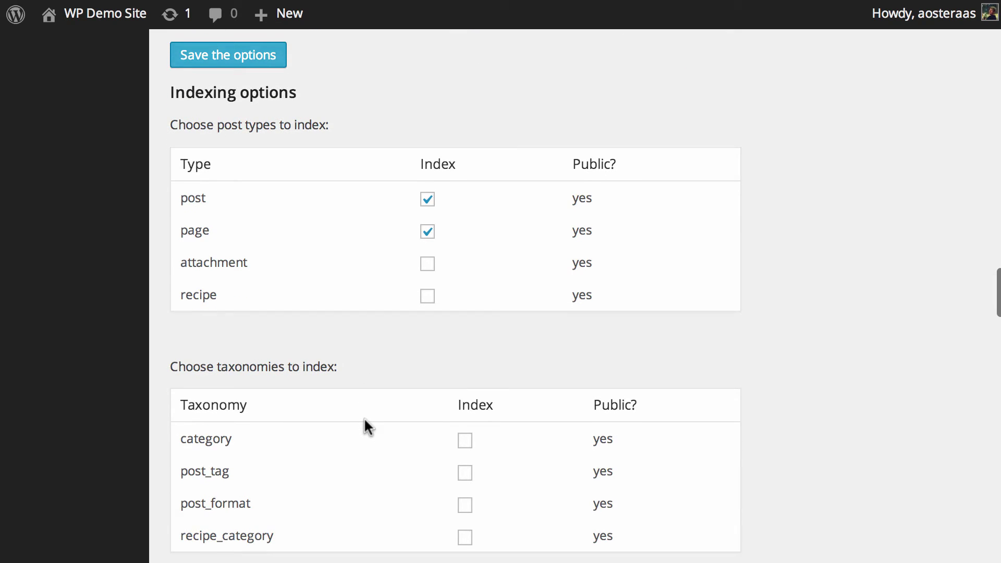
pyautogui.scroll(-3, 364, 420)
pyautogui.scroll(1, 365, 422)
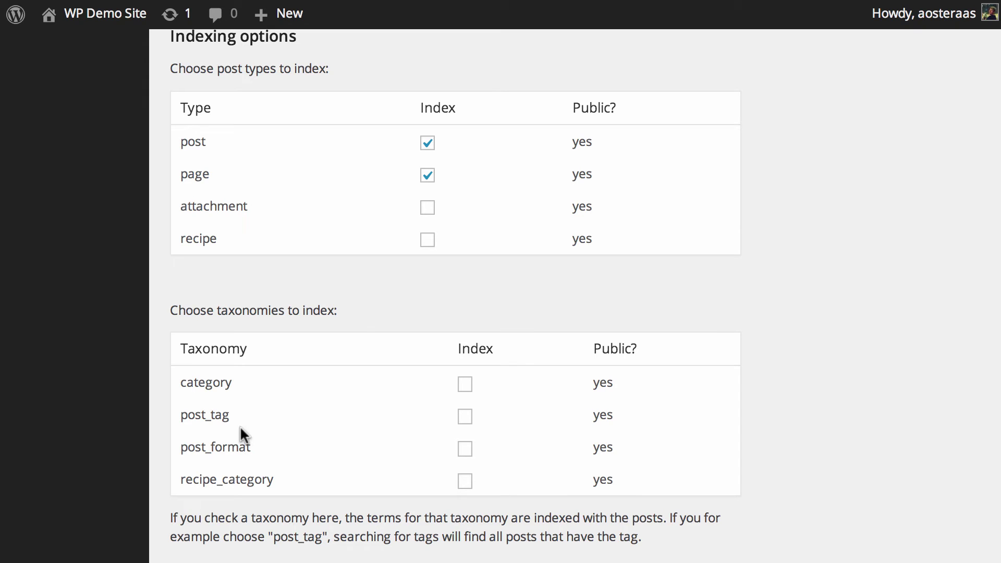
pyautogui.scroll(1, 201, 241)
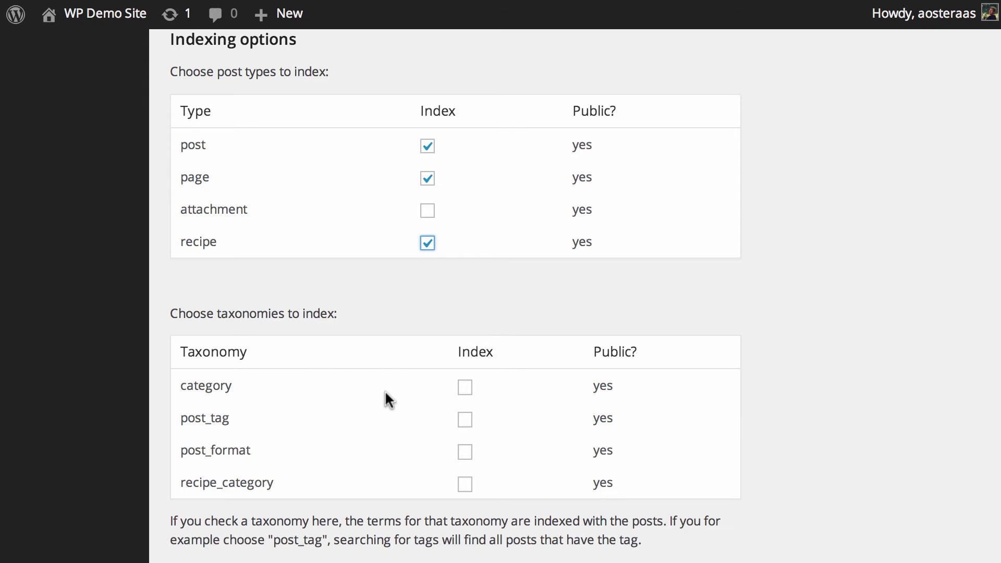
pyautogui.click(472, 392)
pyautogui.click(464, 484)
pyautogui.scroll(-8, 803, 404)
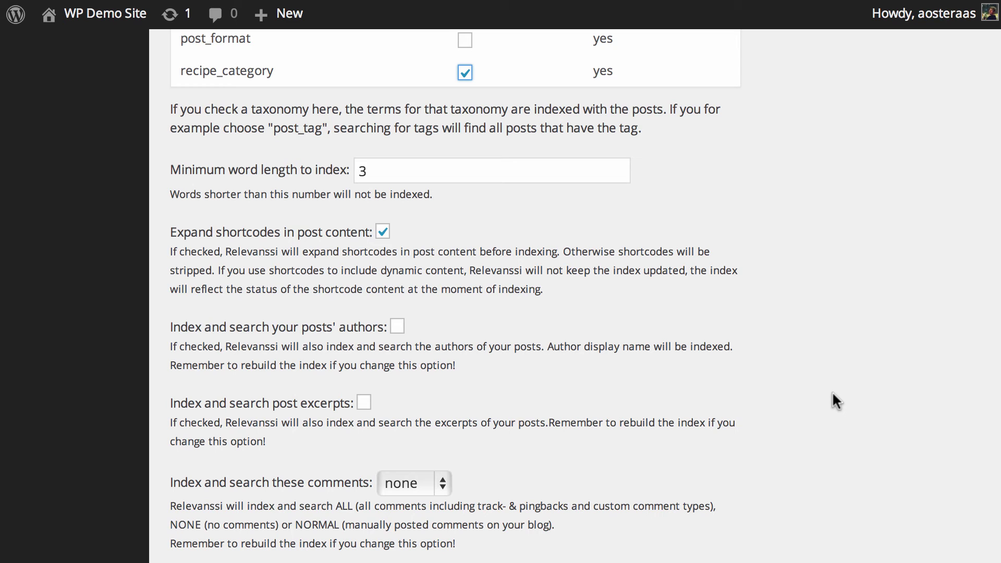
pyautogui.scroll(-4, 832, 394)
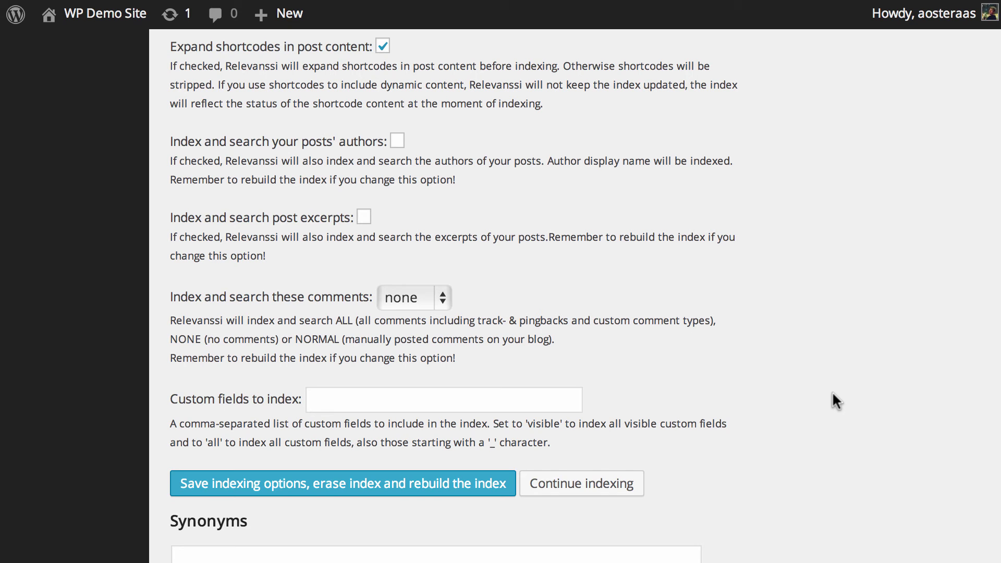
pyautogui.click(442, 300)
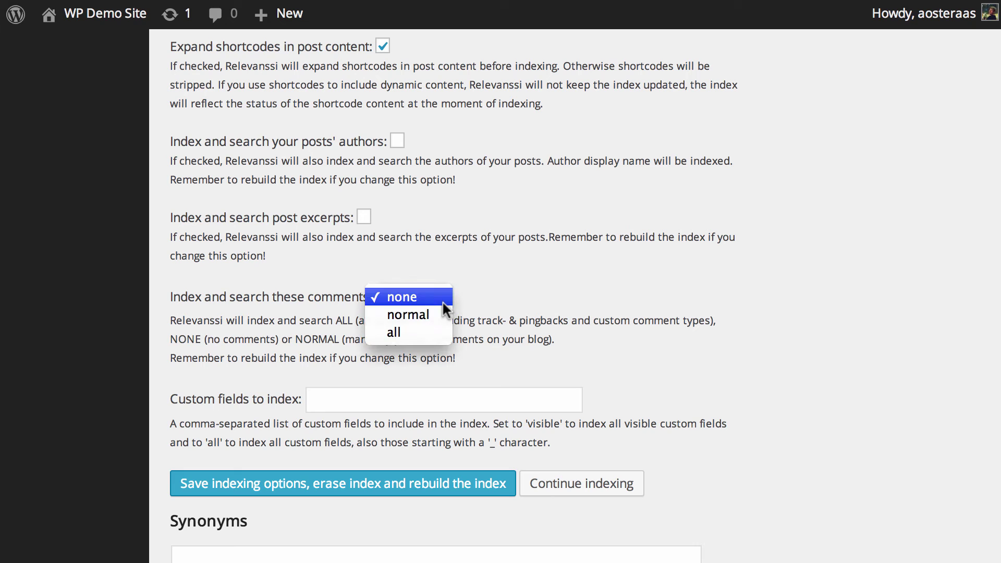
pyautogui.click(433, 315)
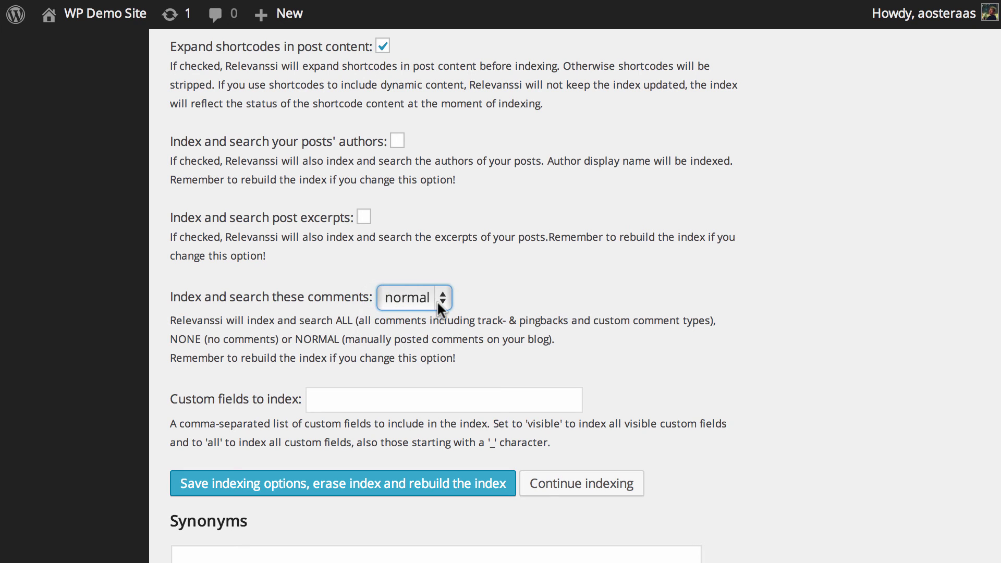
pyautogui.click(438, 300)
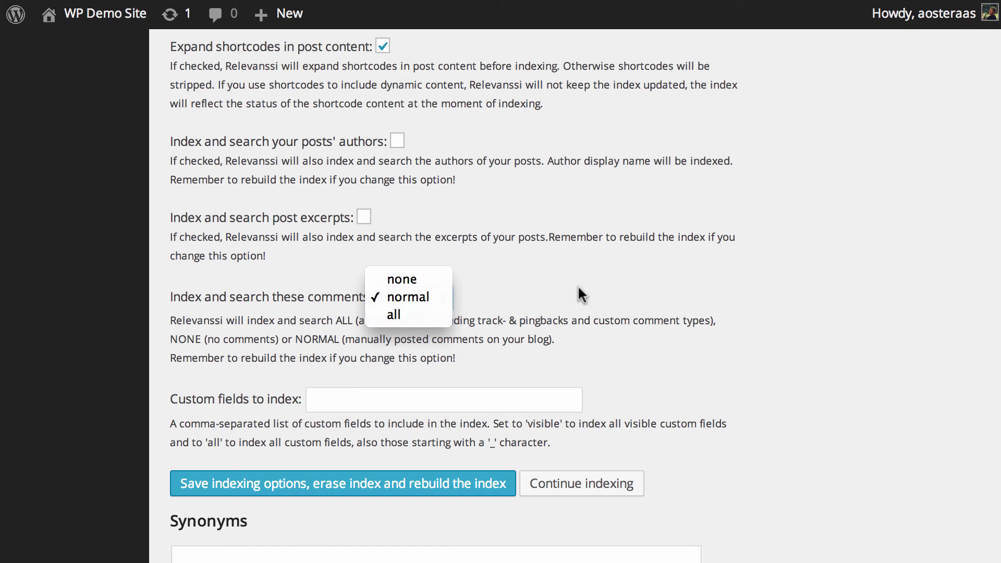
pyautogui.click(426, 277)
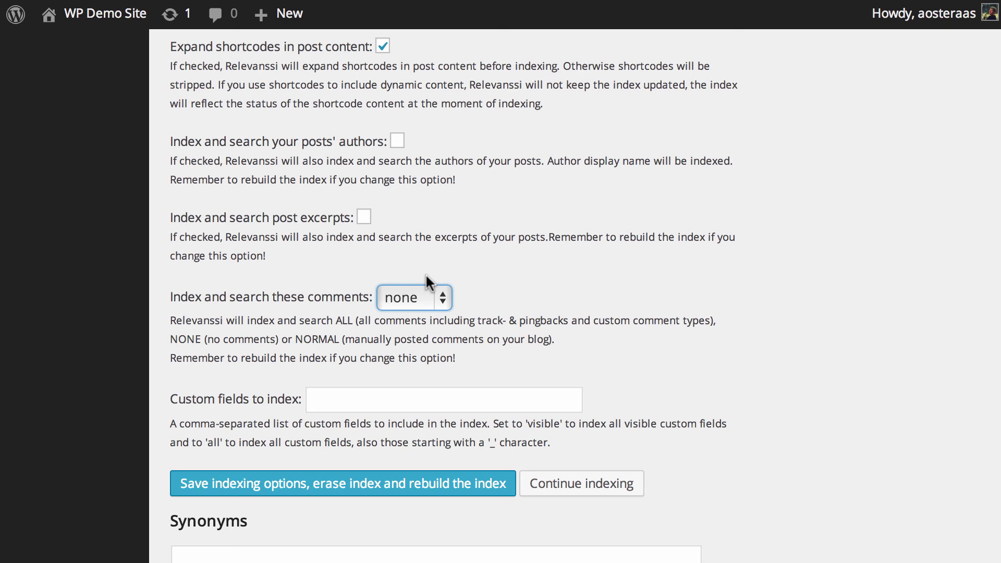
pyautogui.scroll(-9, 426, 276)
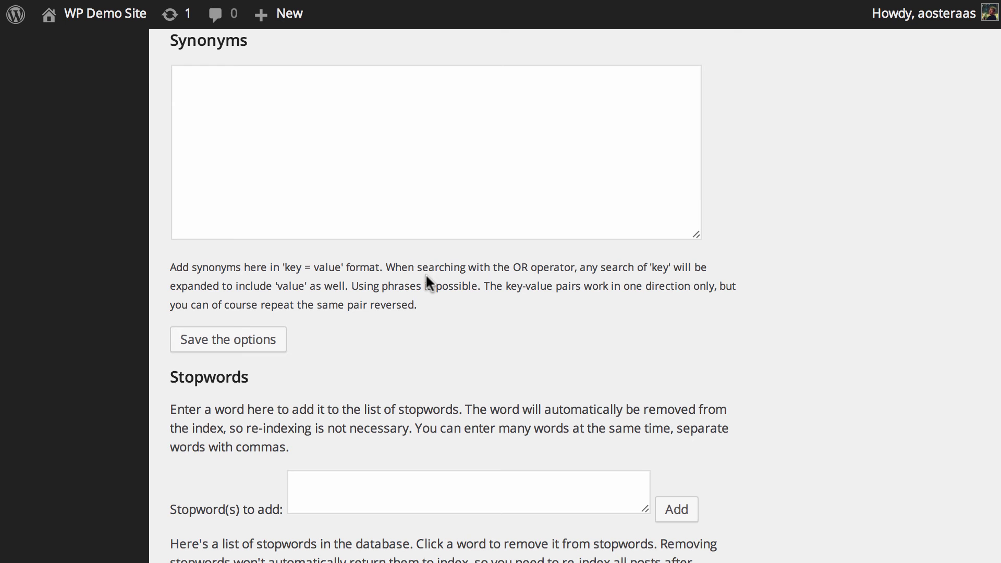
pyautogui.scroll(-5, 424, 282)
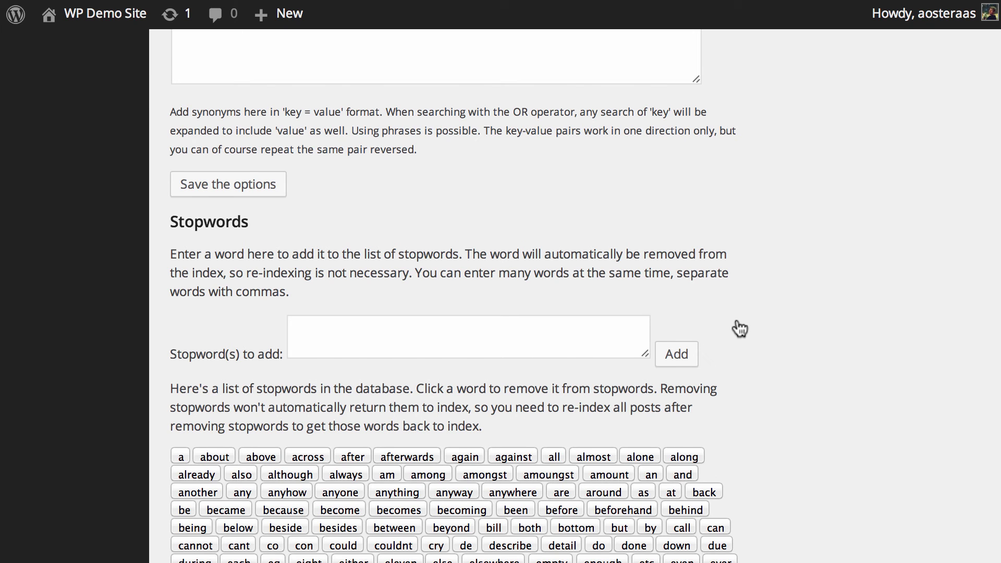
pyautogui.scroll(-4, 782, 333)
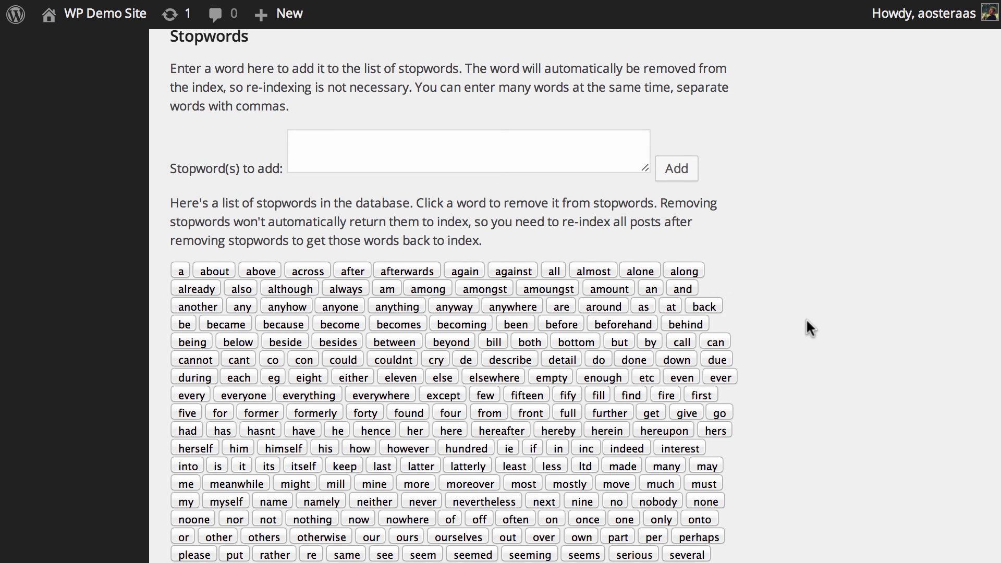
pyautogui.scroll(-2, 802, 313)
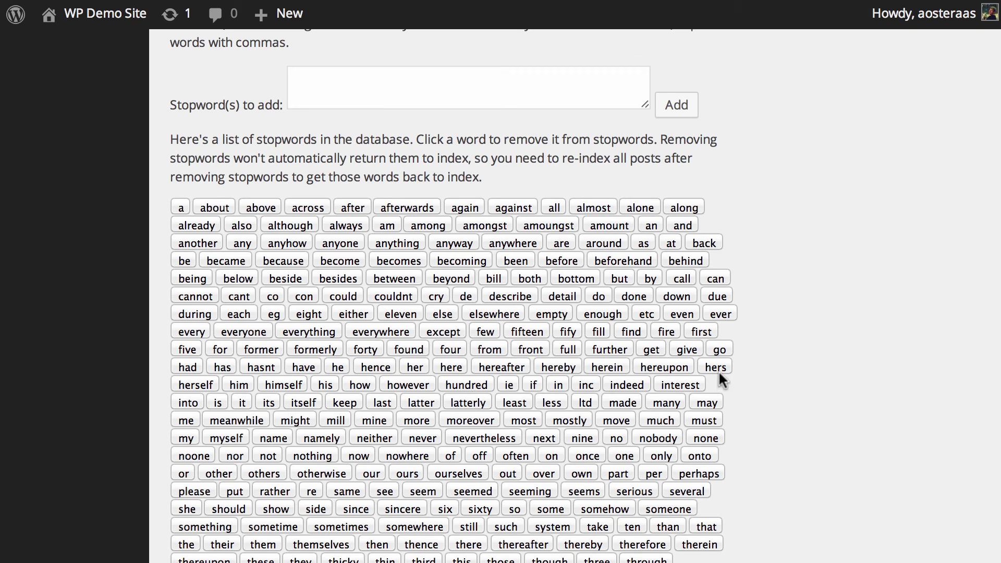
pyautogui.scroll(-10, 756, 352)
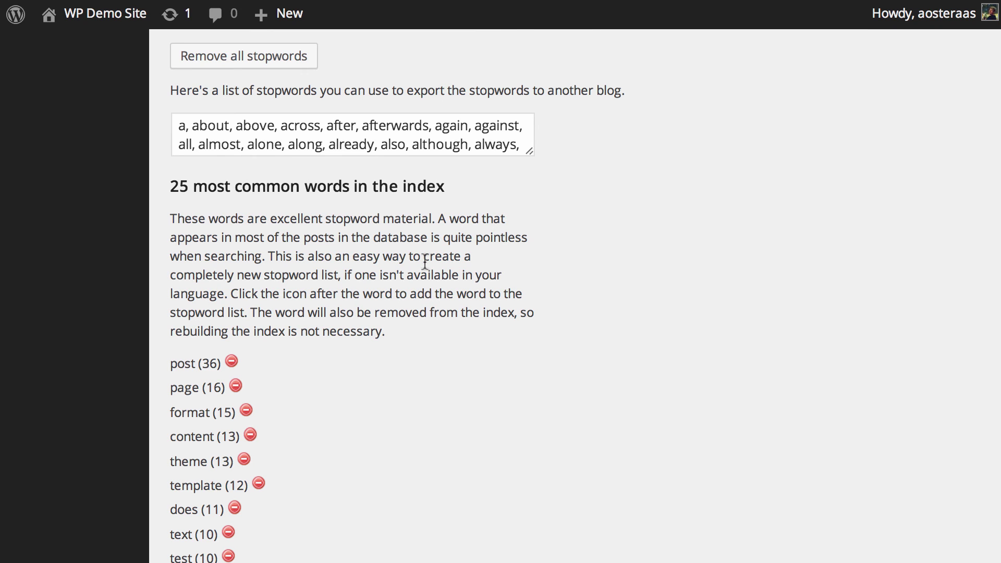
# Step: Read the stopword advice and scroll through the 25 most common indexed words
pyautogui.moveTo(171, 220); pyautogui.dragTo(410, 229)
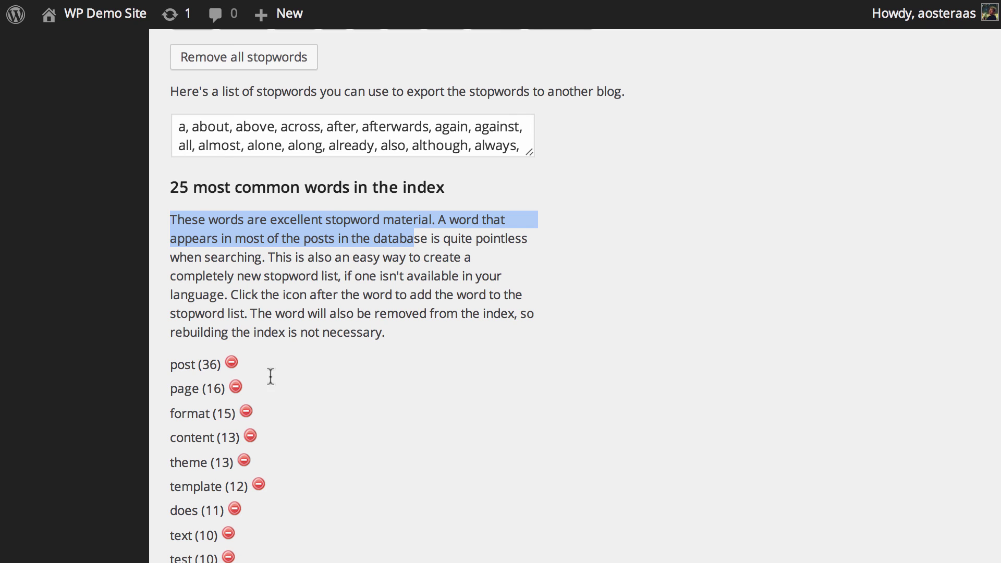
pyautogui.scroll(-3, 436, 360)
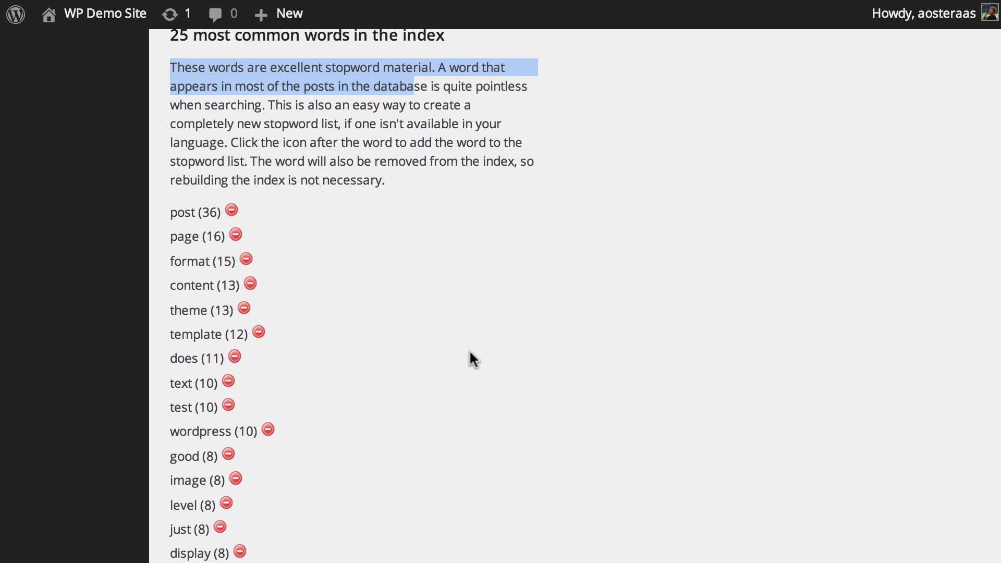
pyautogui.scroll(-5, 469, 351)
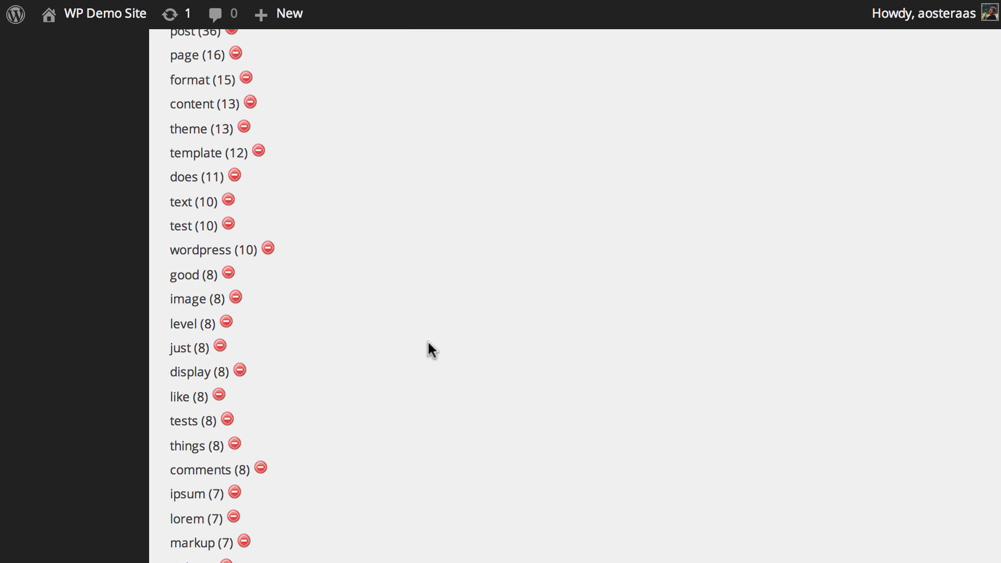
pyautogui.scroll(-4, 467, 335)
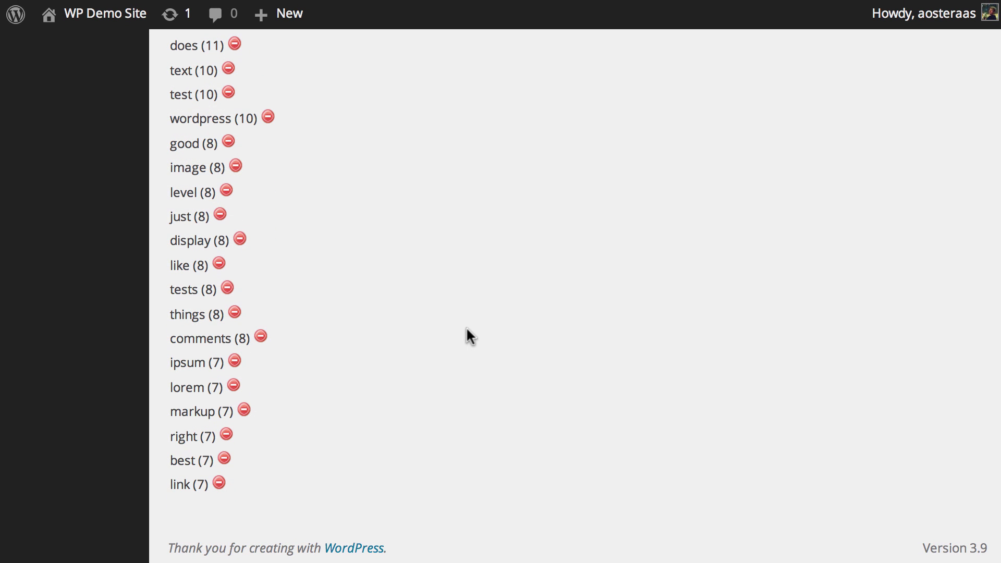